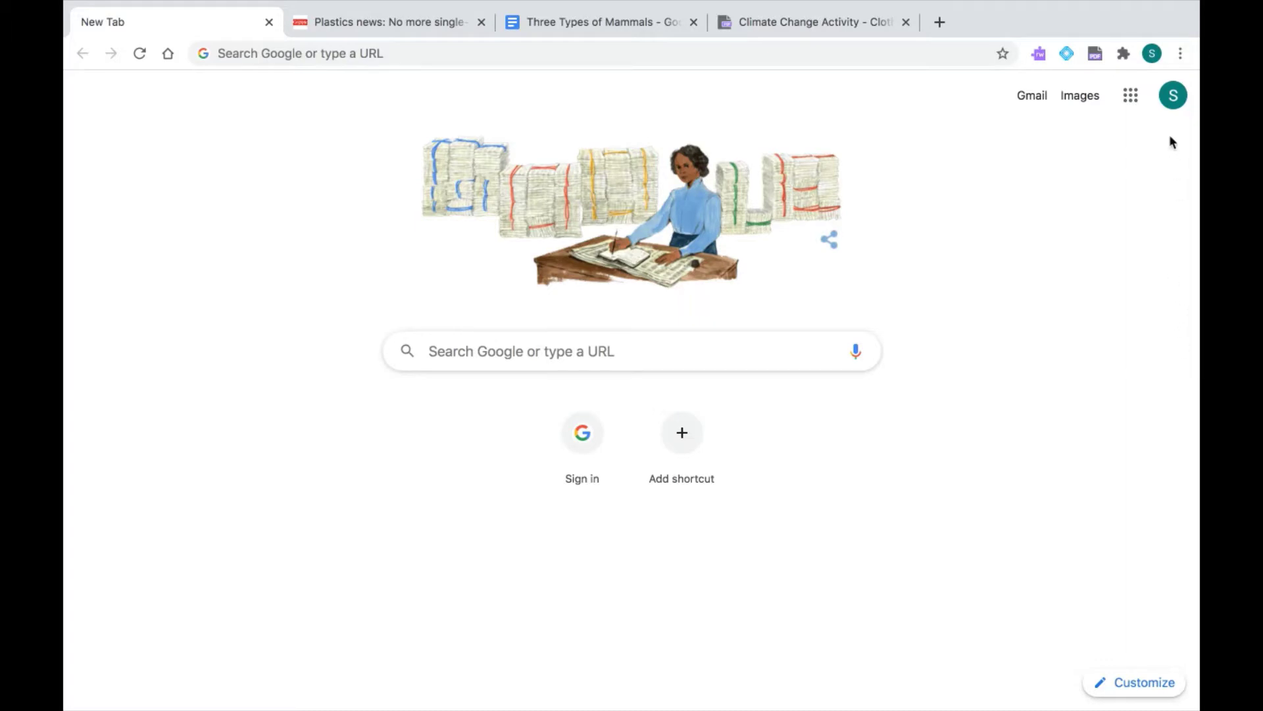
Glance at the signed-in Chrome profile, then switch to the 'Plastics news' Canadian Geographic article tab
left_click(1151, 55)
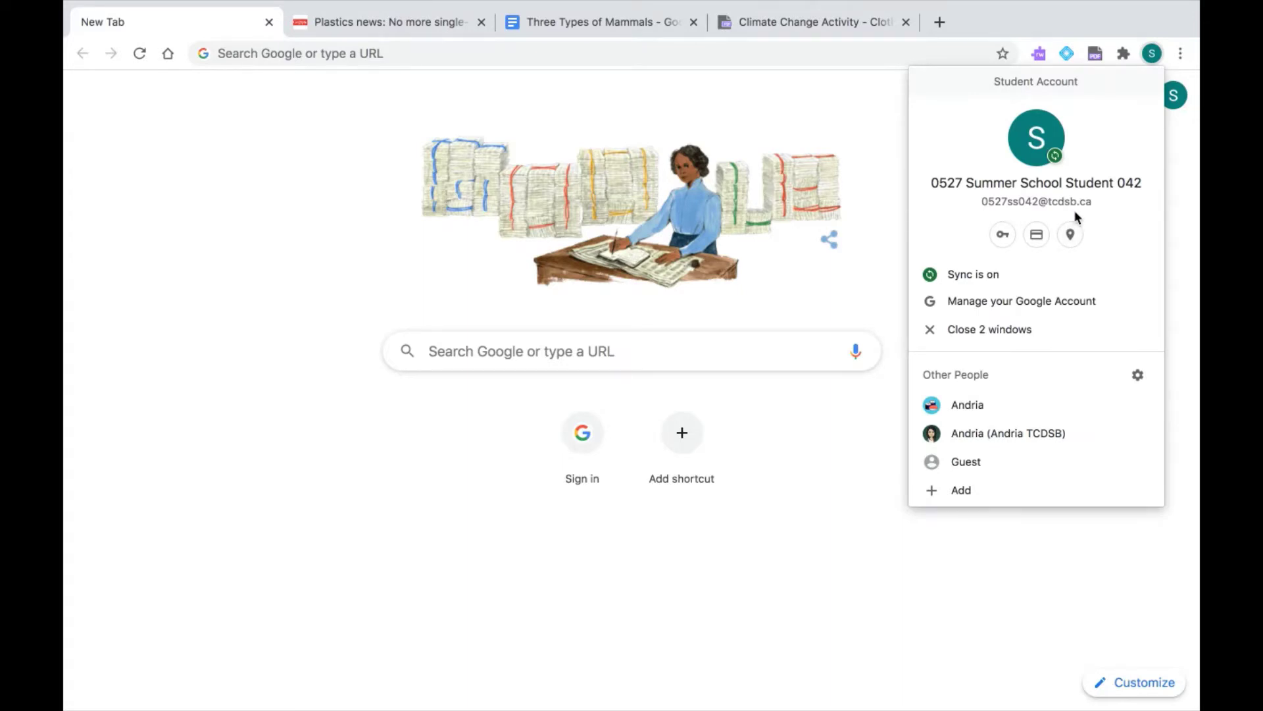
left_click(1181, 211)
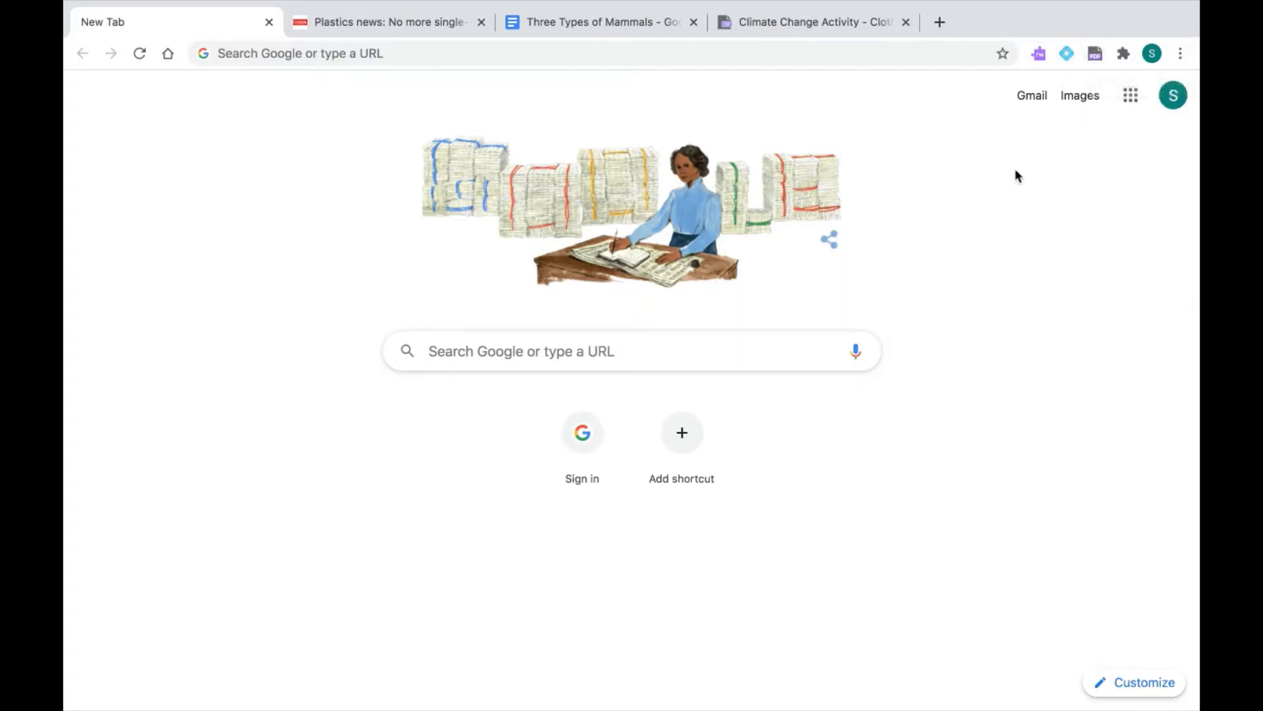
left_click(367, 30)
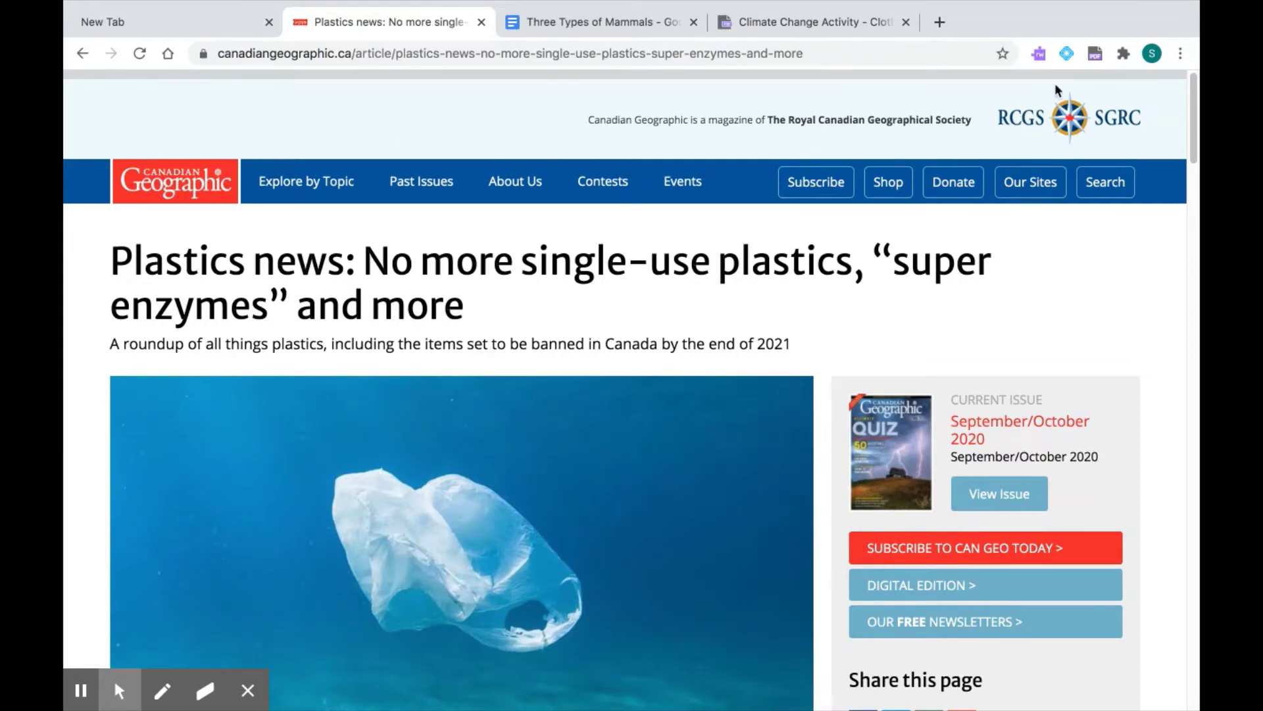
Launch the Read&Write floating toolbar on the Canadian Geographic plastics article
left_click(1040, 57)
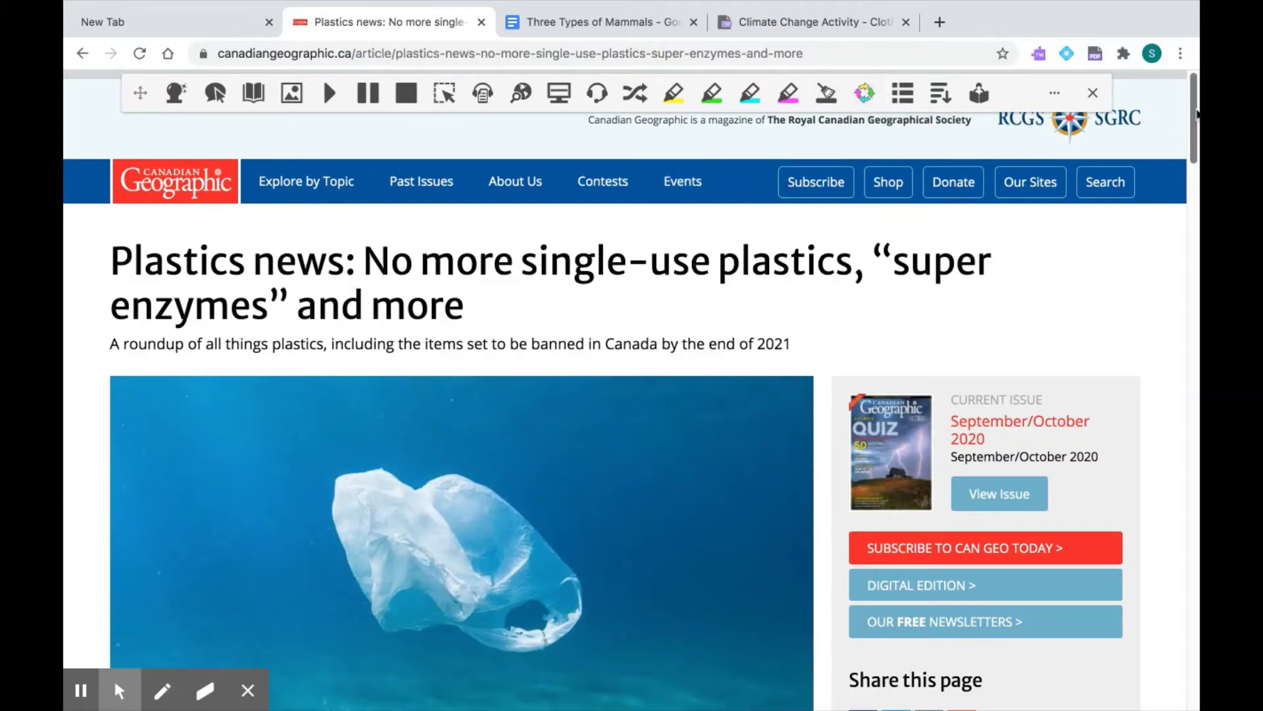
Highlight 'Say goodbye to plastic bags' in yellow and the 'As promised in 2019' paragraph in green
left_click_drag(1196, 107, 1198, 226)
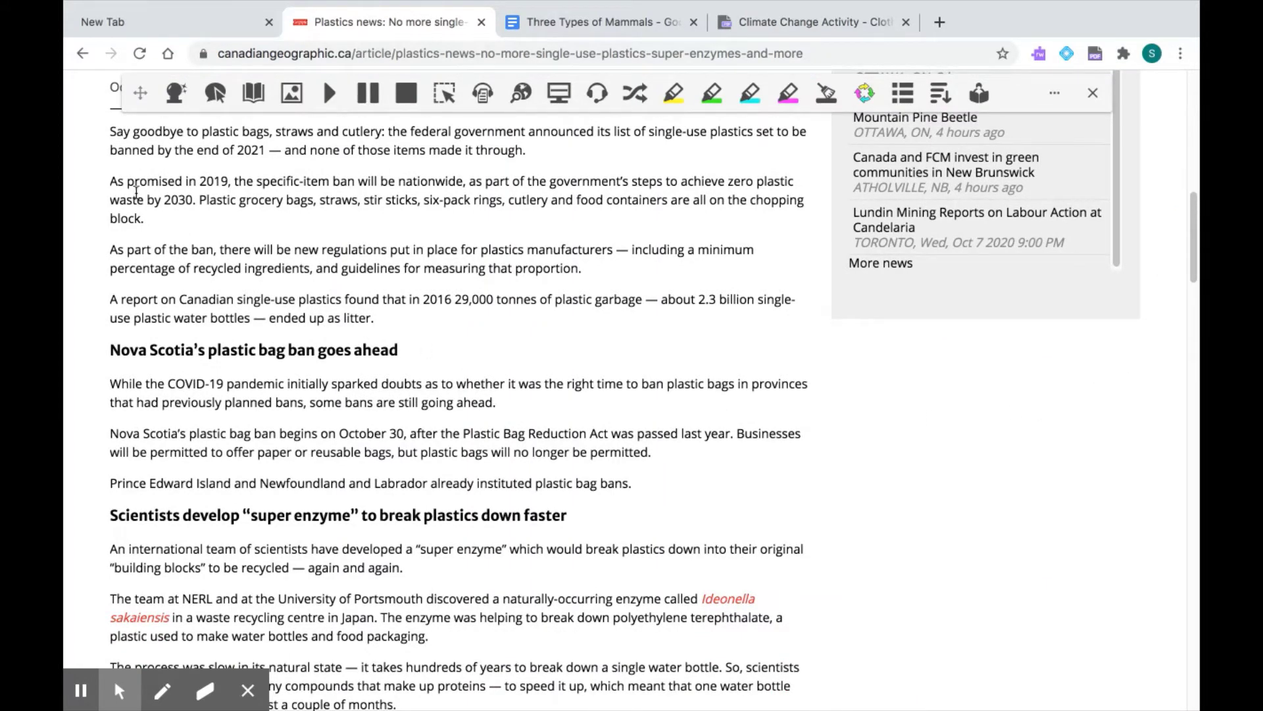
left_click_drag(110, 131, 382, 132)
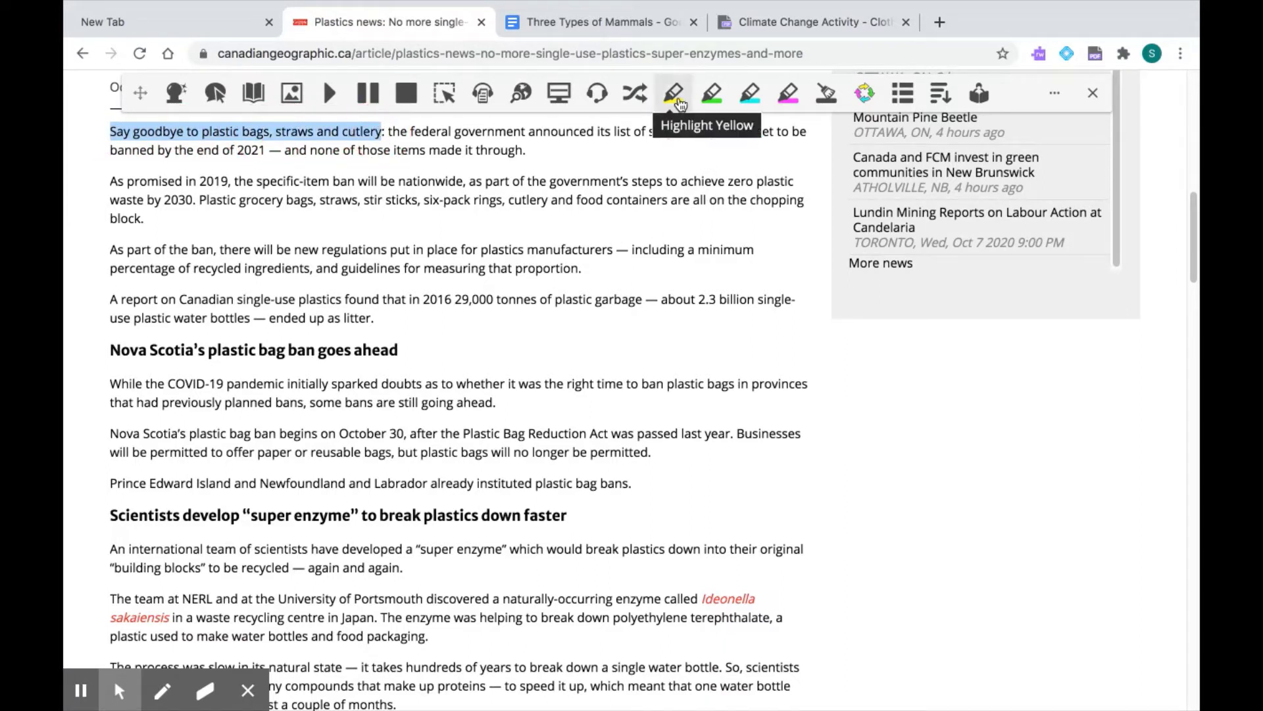
left_click(673, 93)
mouse_move(109, 181)
left_mouse_down()
mouse_move(161, 205)
mouse_move(148, 223)
left_mouse_up()
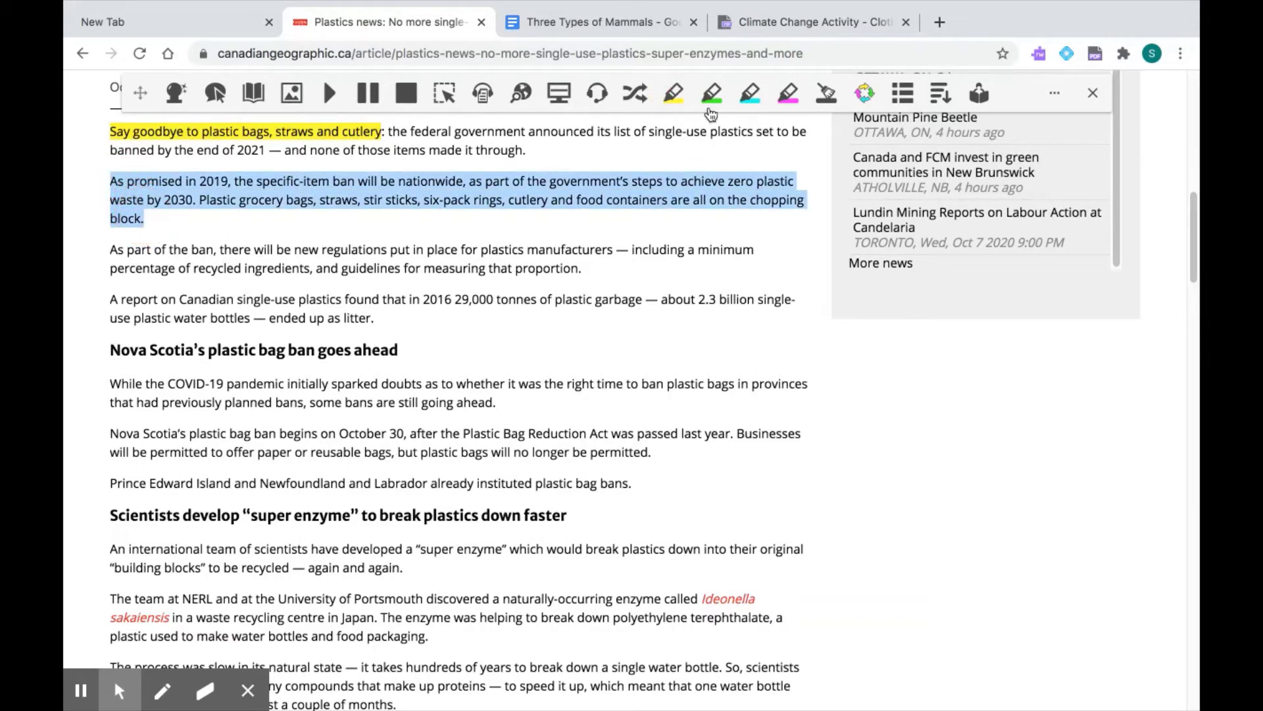
left_click(712, 99)
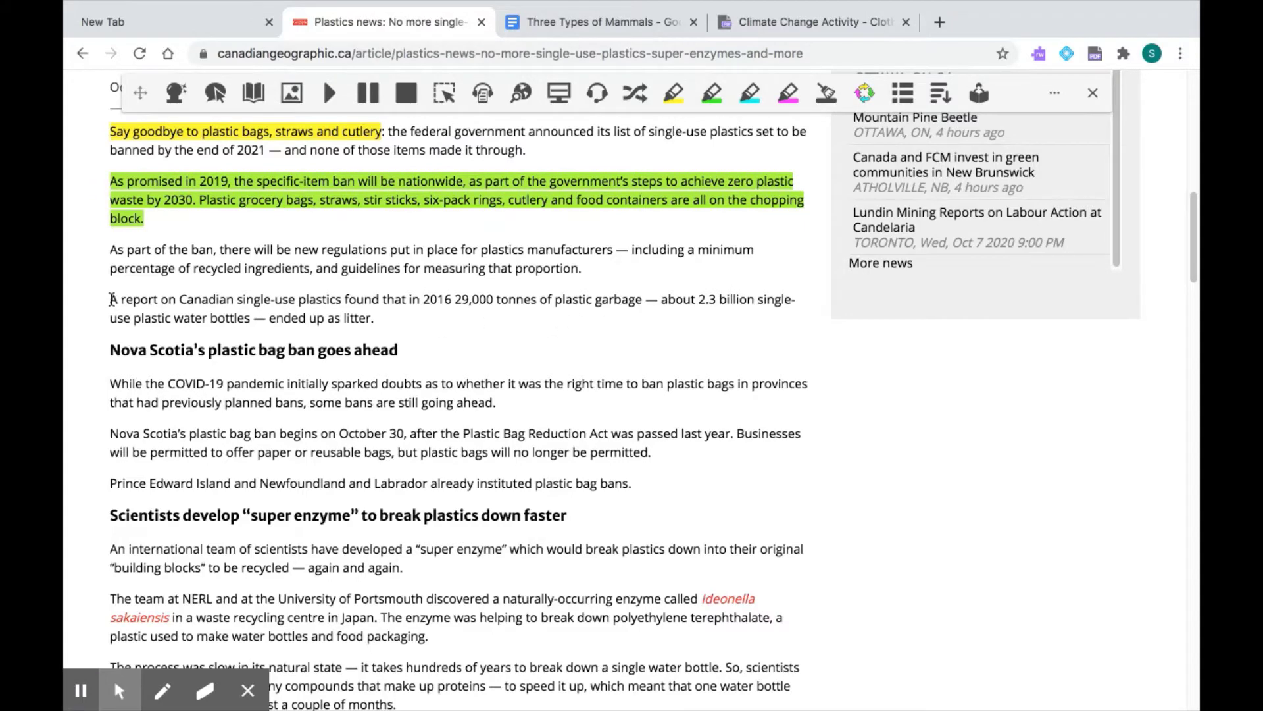
Highlight the Canadian report paragraph cyan, the COVID-19 paragraph magenta, and the Prince Edward Island sentence yellow
left_click_drag(111, 300, 372, 319)
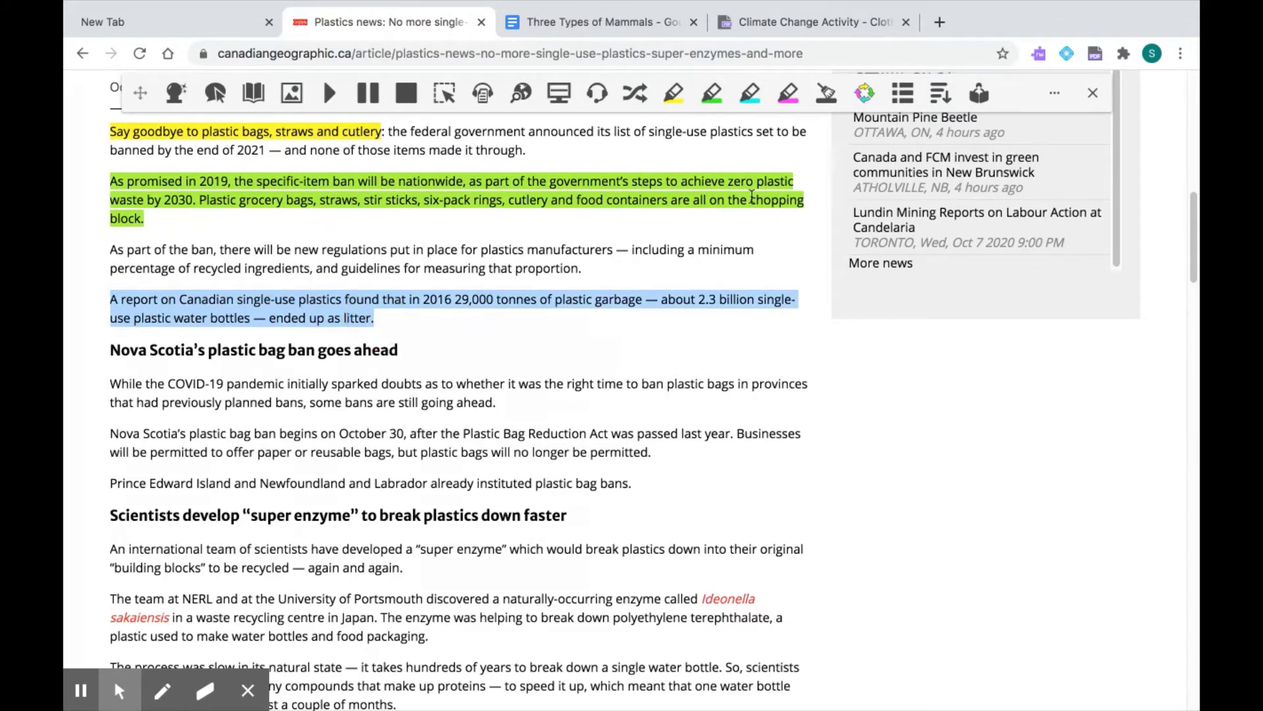
left_click(751, 95)
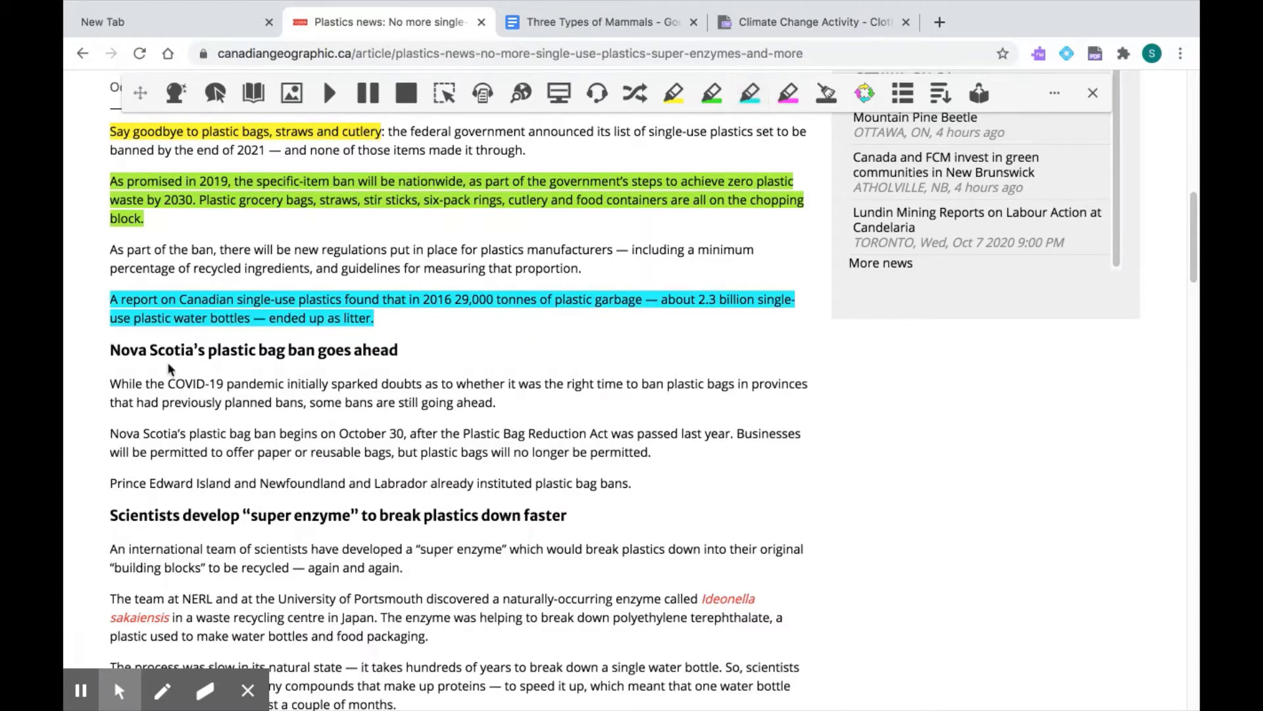
left_click_drag(111, 383, 499, 403)
left_click(789, 94)
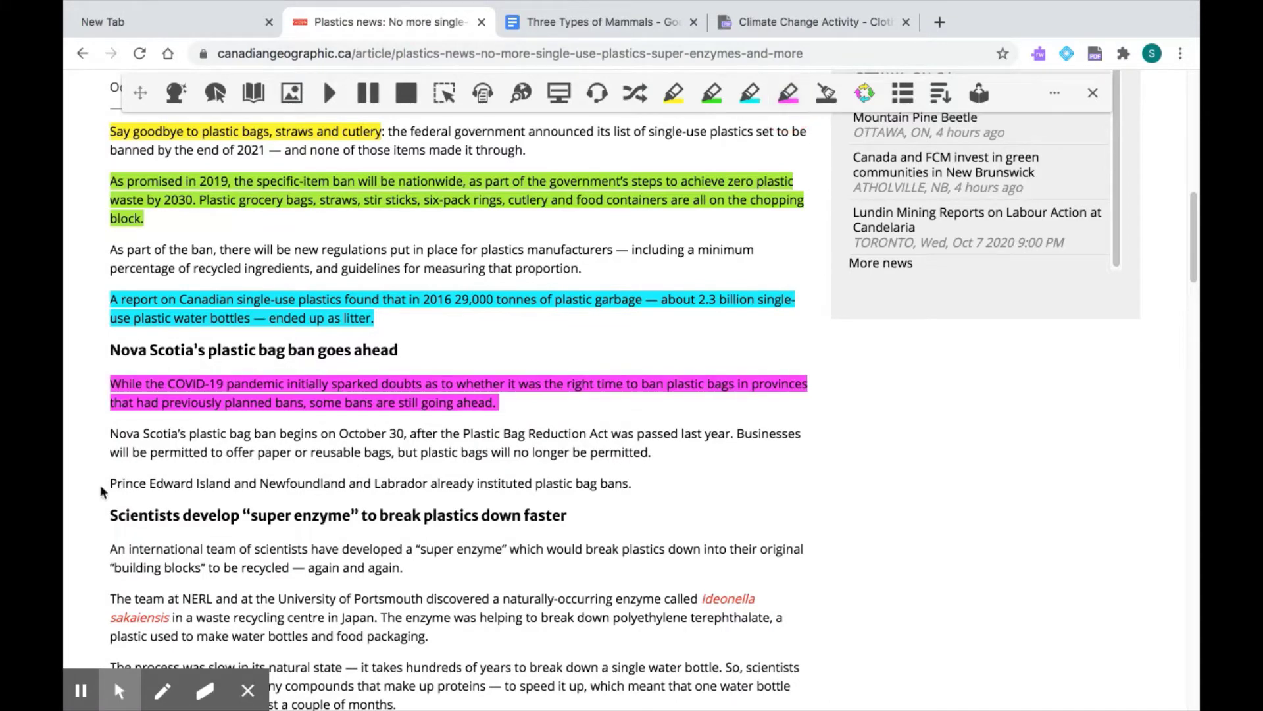
left_click_drag(109, 483, 643, 483)
left_click(672, 94)
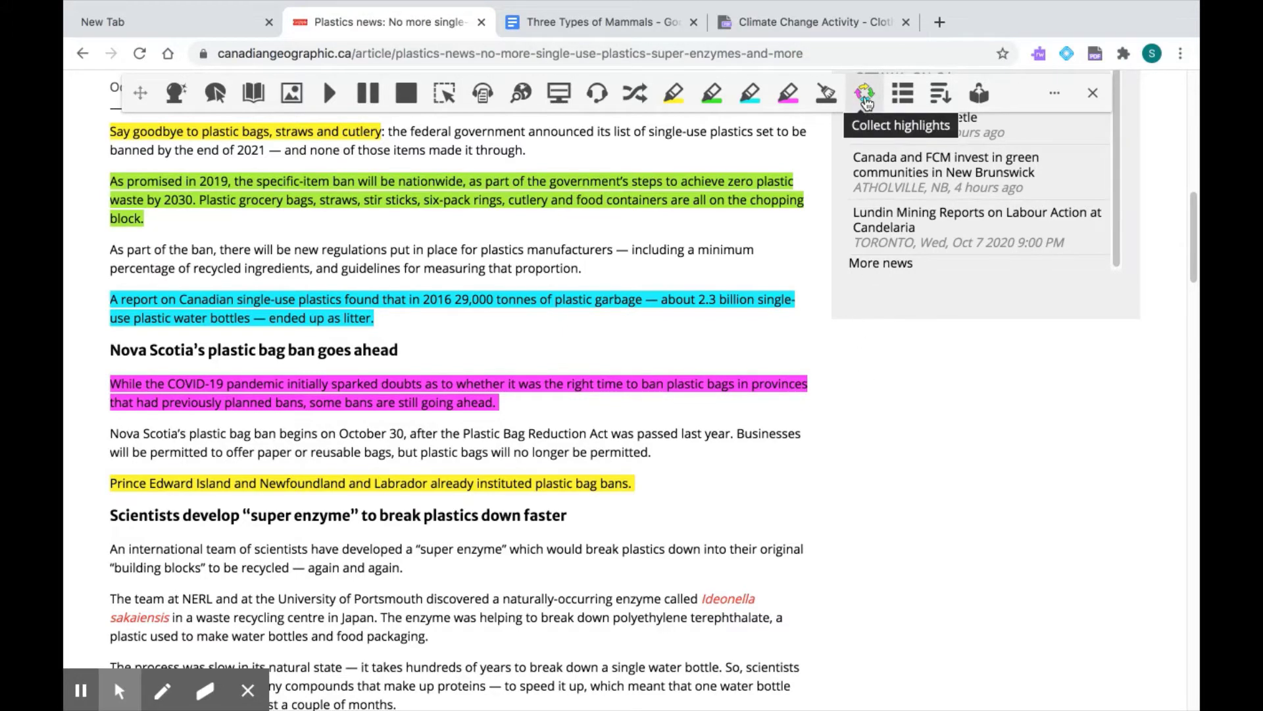
Collect all four highlight colours, sorted by colour, into a new 'Highlights Untitled' Google Doc
left_click(866, 103)
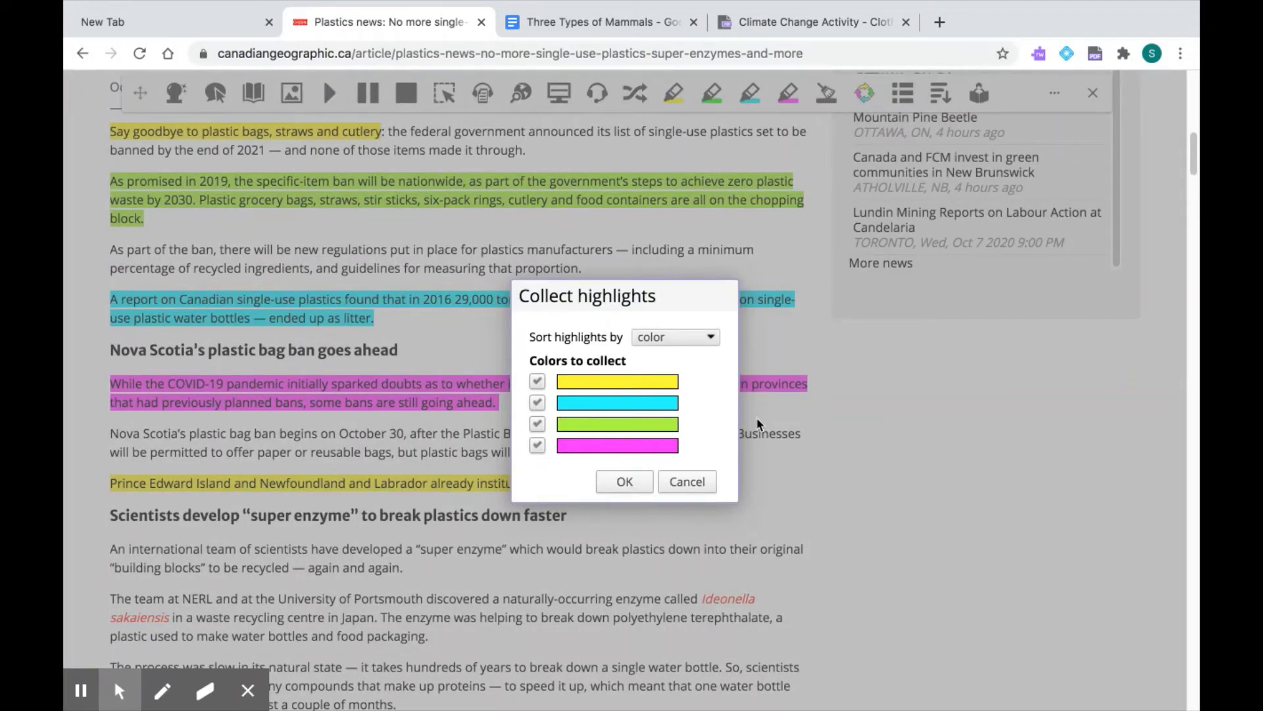
left_click(711, 337)
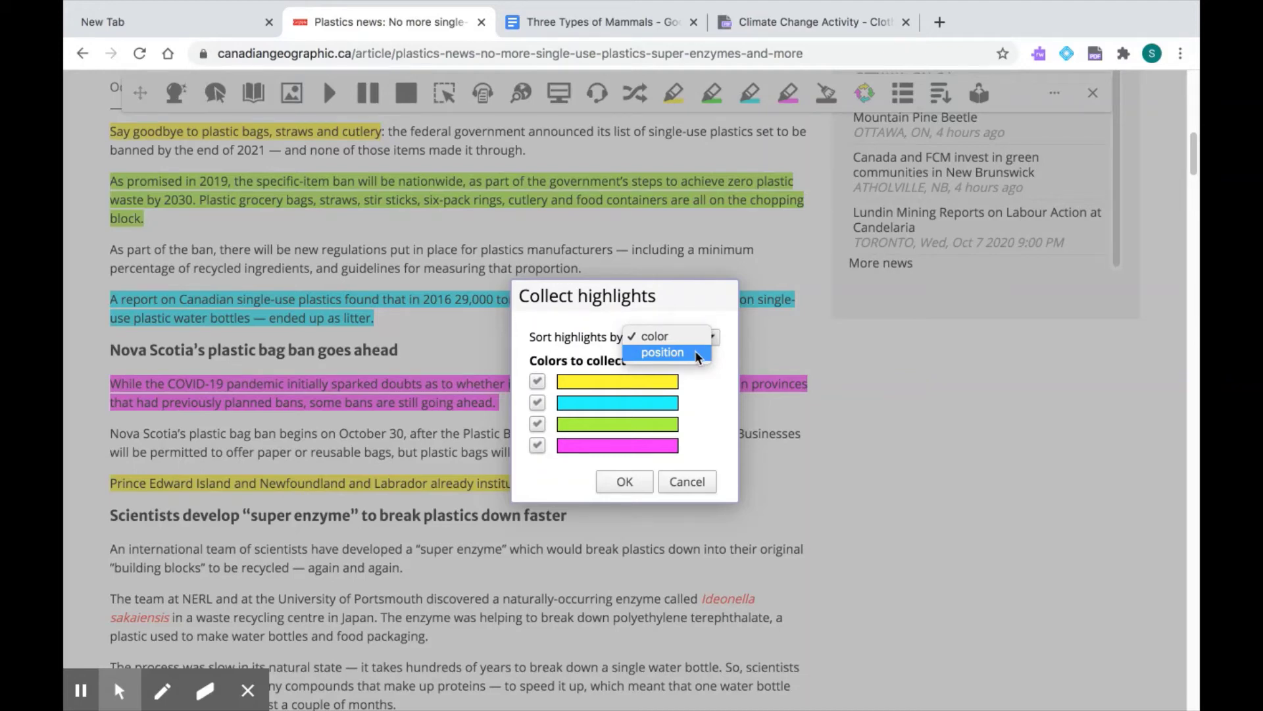
left_click(723, 388)
left_click(620, 481)
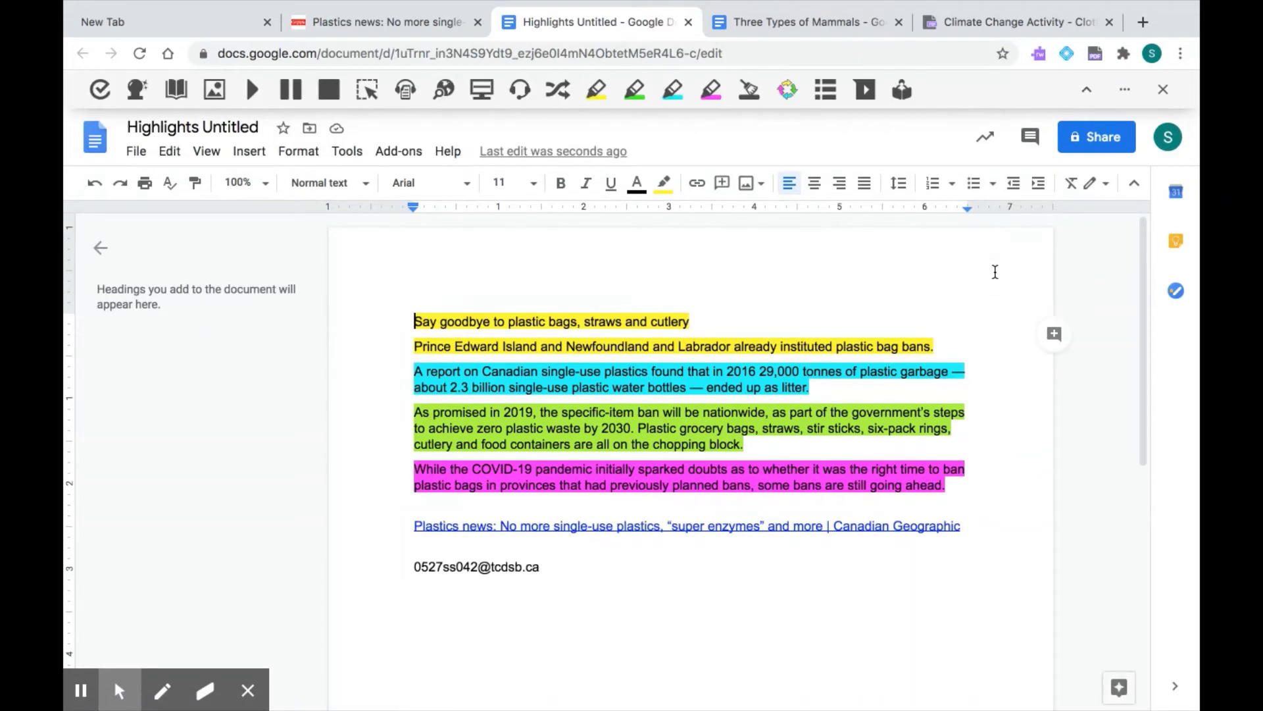
Rename the collected-highlights doc to 'Plastics Facts' and briefly select the article link line
left_click(222, 128)
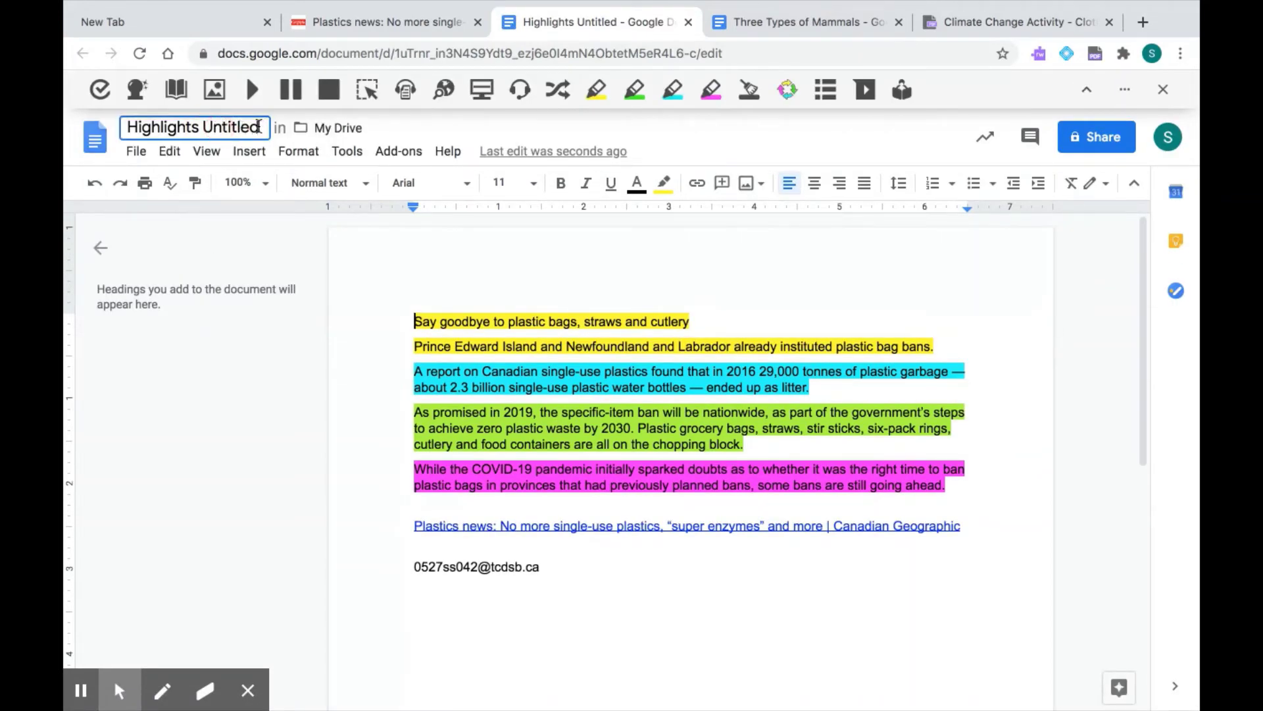
left_click_drag(261, 129, 122, 131)
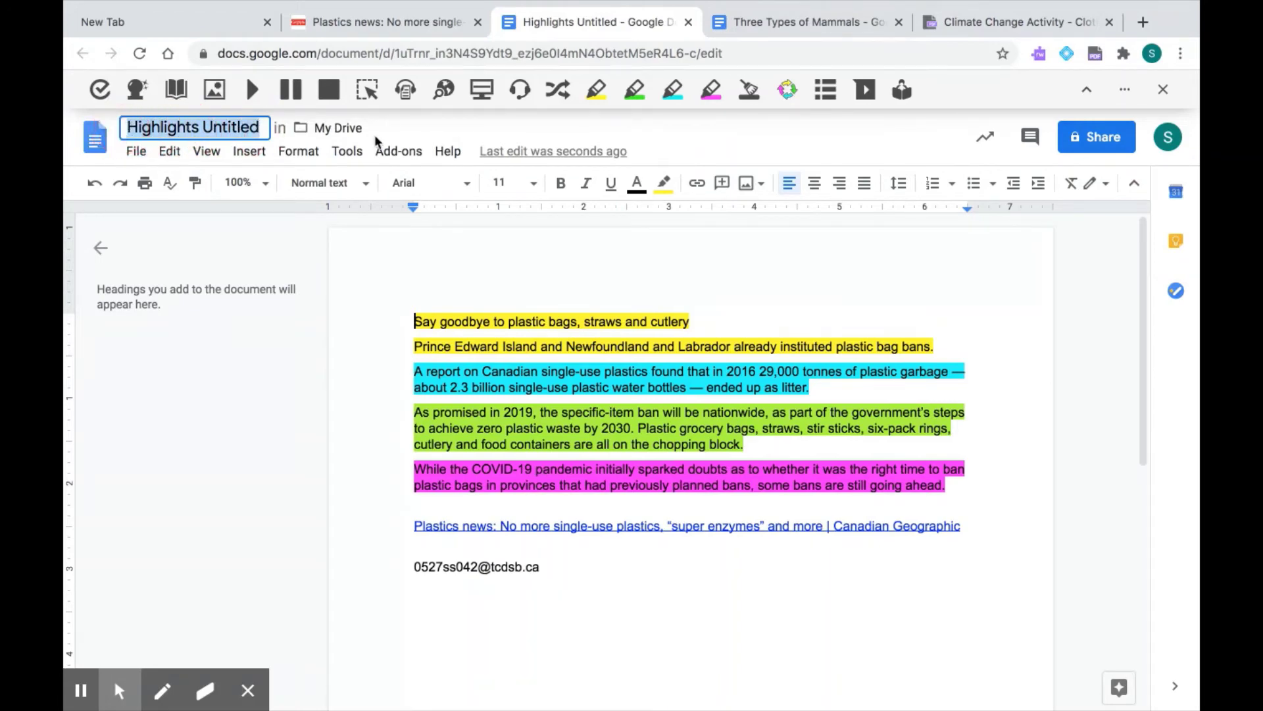
type("Plastics Facts")
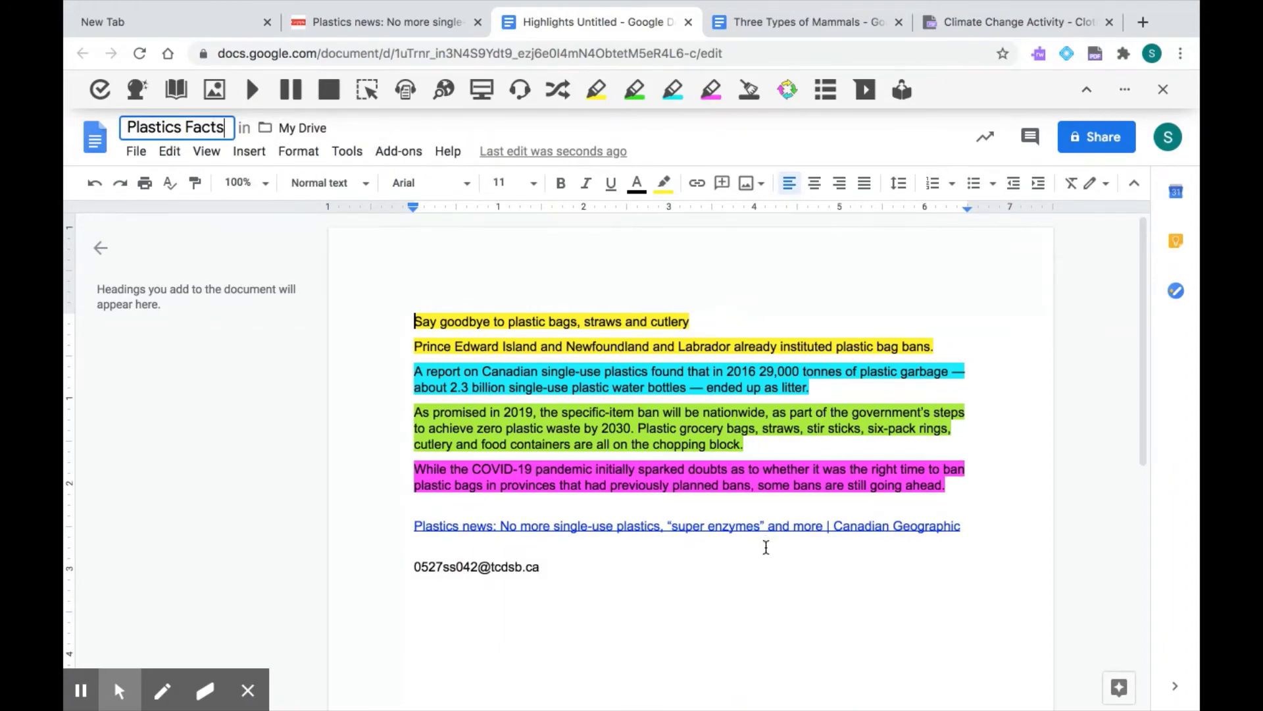
left_click(770, 576)
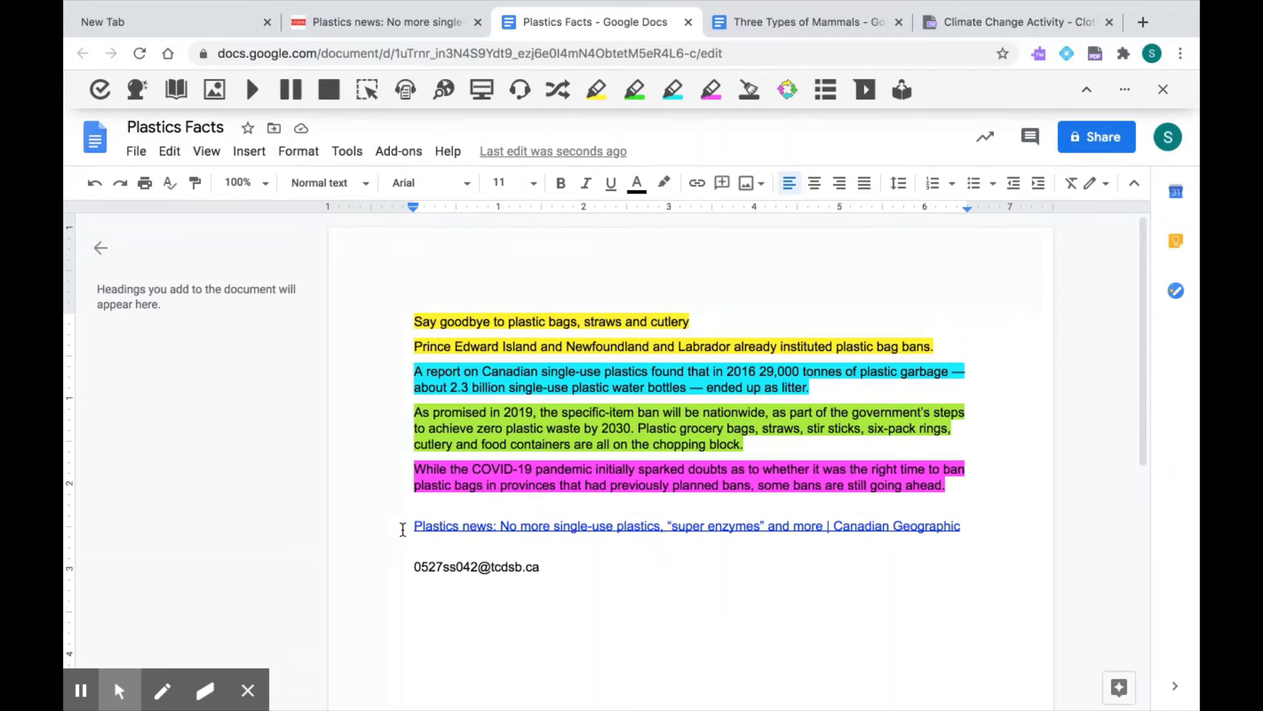
left_click_drag(403, 529, 976, 523)
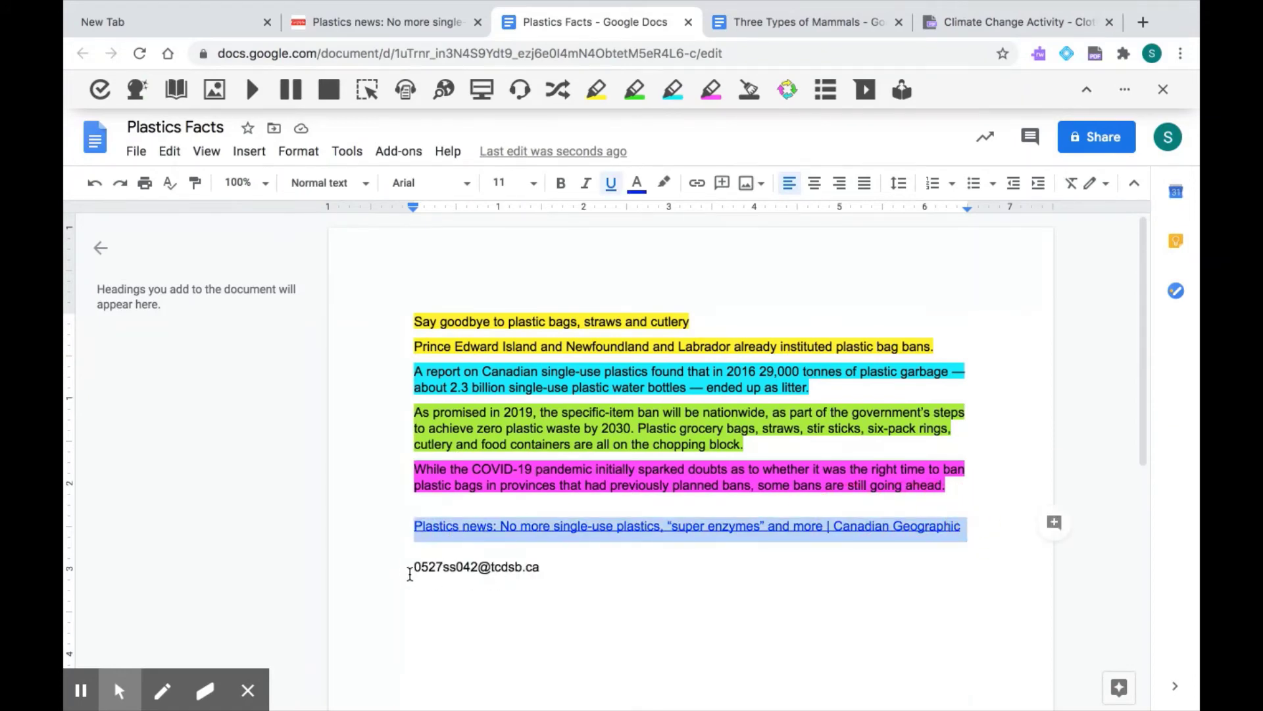
left_click(409, 572)
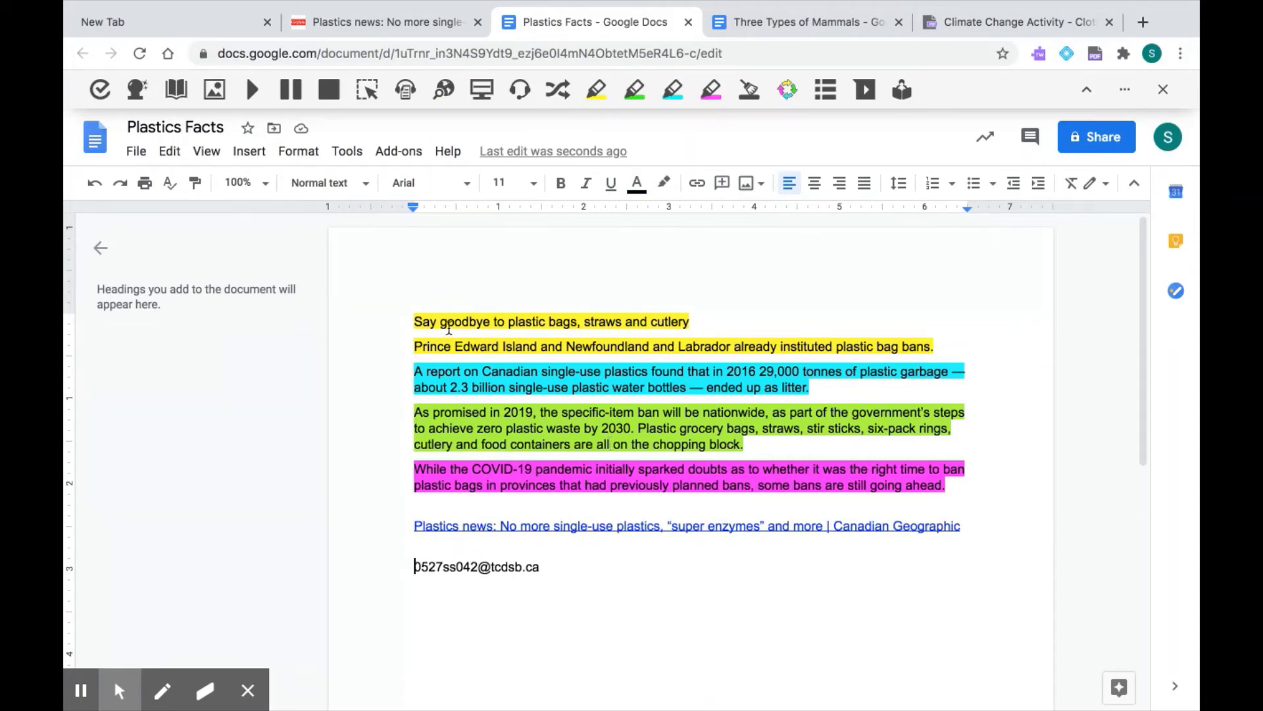
Insert an 'Introduction Facts' line above the first collected sentence
left_click(417, 321)
key("Return")
key("Return")
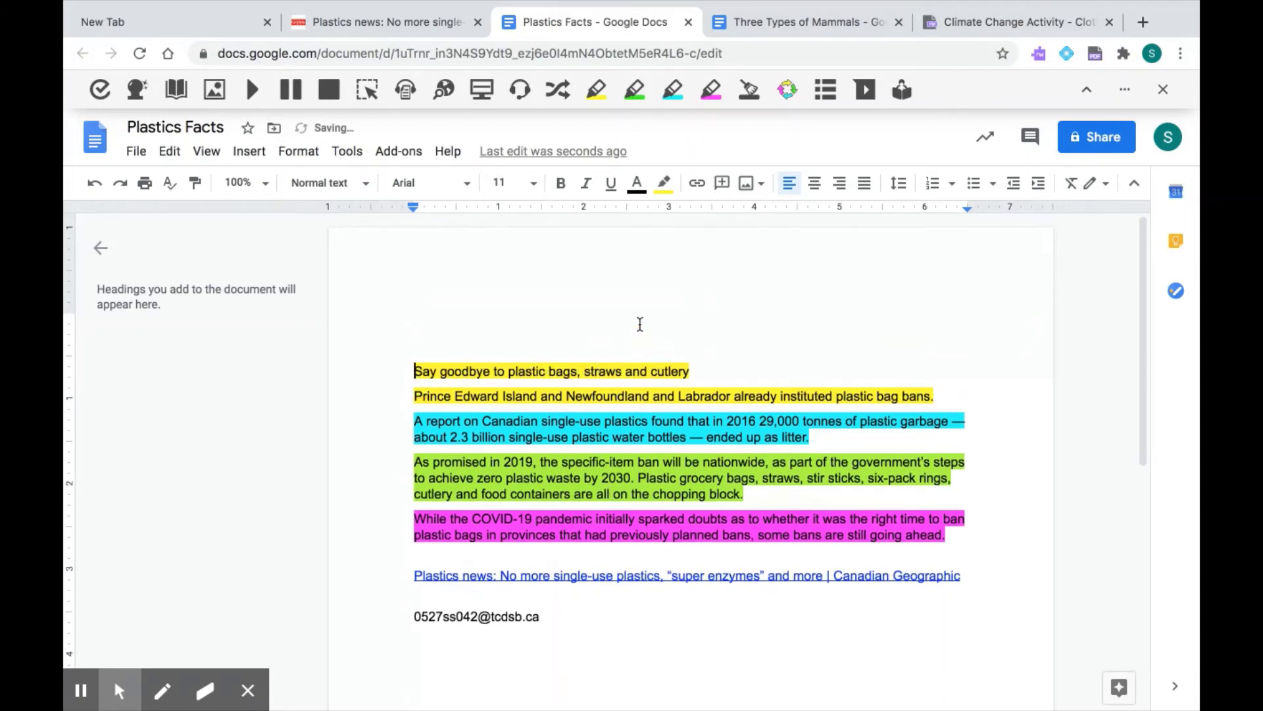
left_click(504, 317)
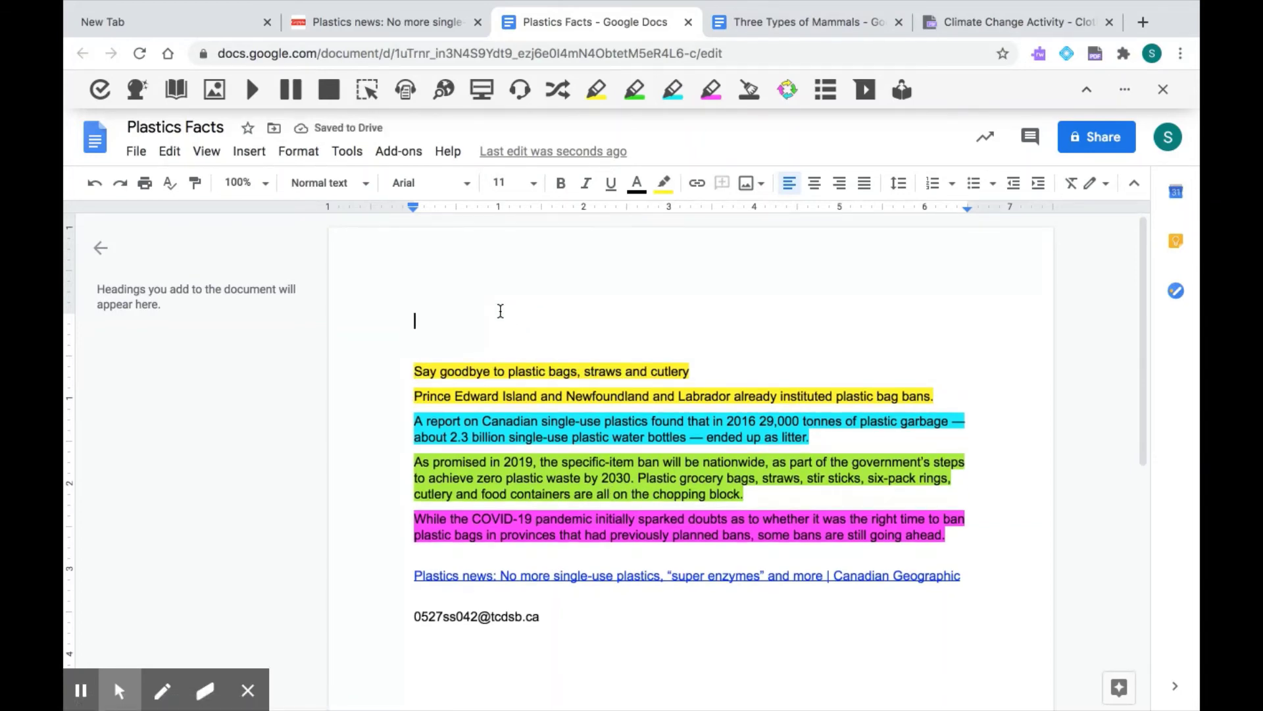
type("Intro")
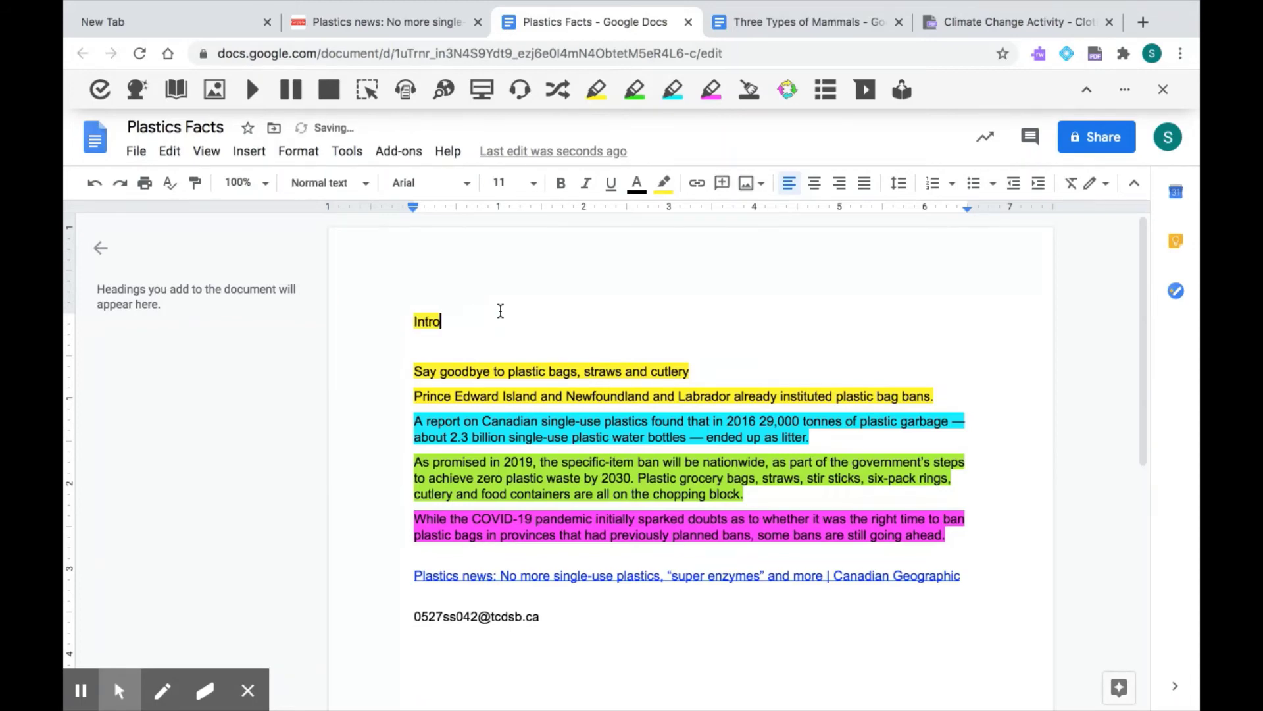
type("duction ")
type("I")
type("Facts")
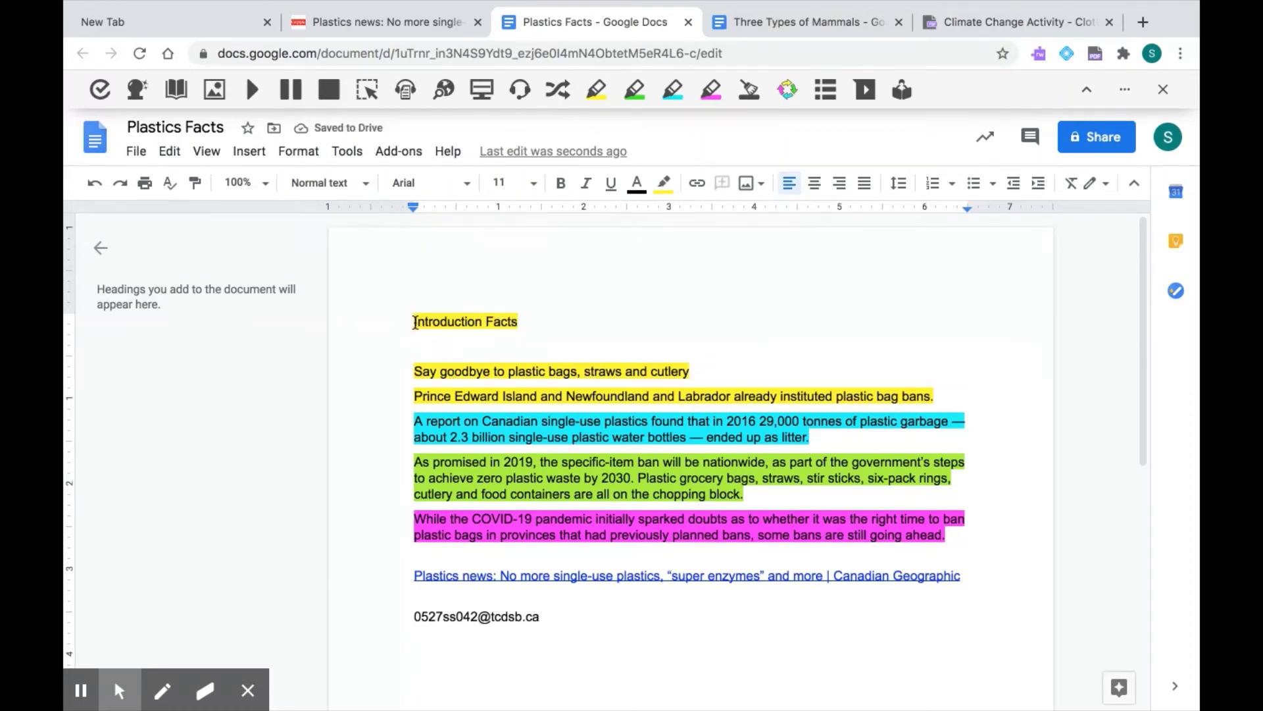
Remove the colour highlights from the heading and all collected paragraphs
left_click_drag(415, 322, 985, 529)
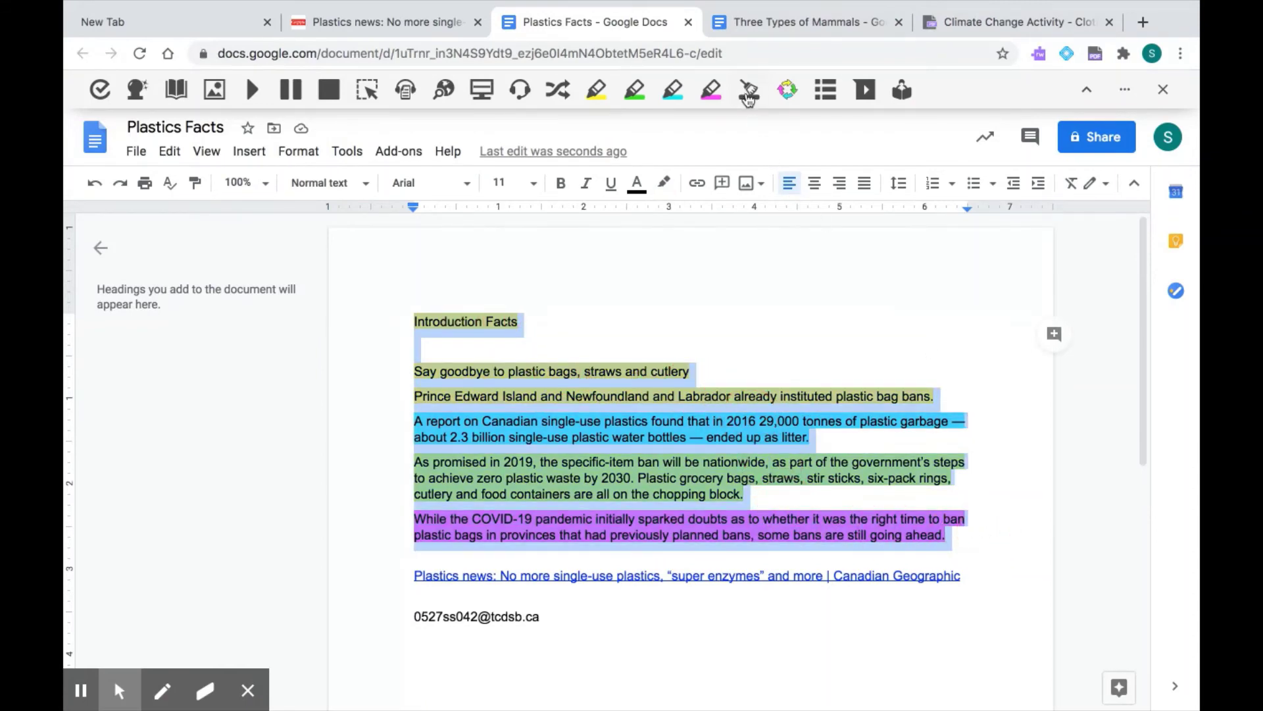
left_click(748, 96)
left_click(986, 430)
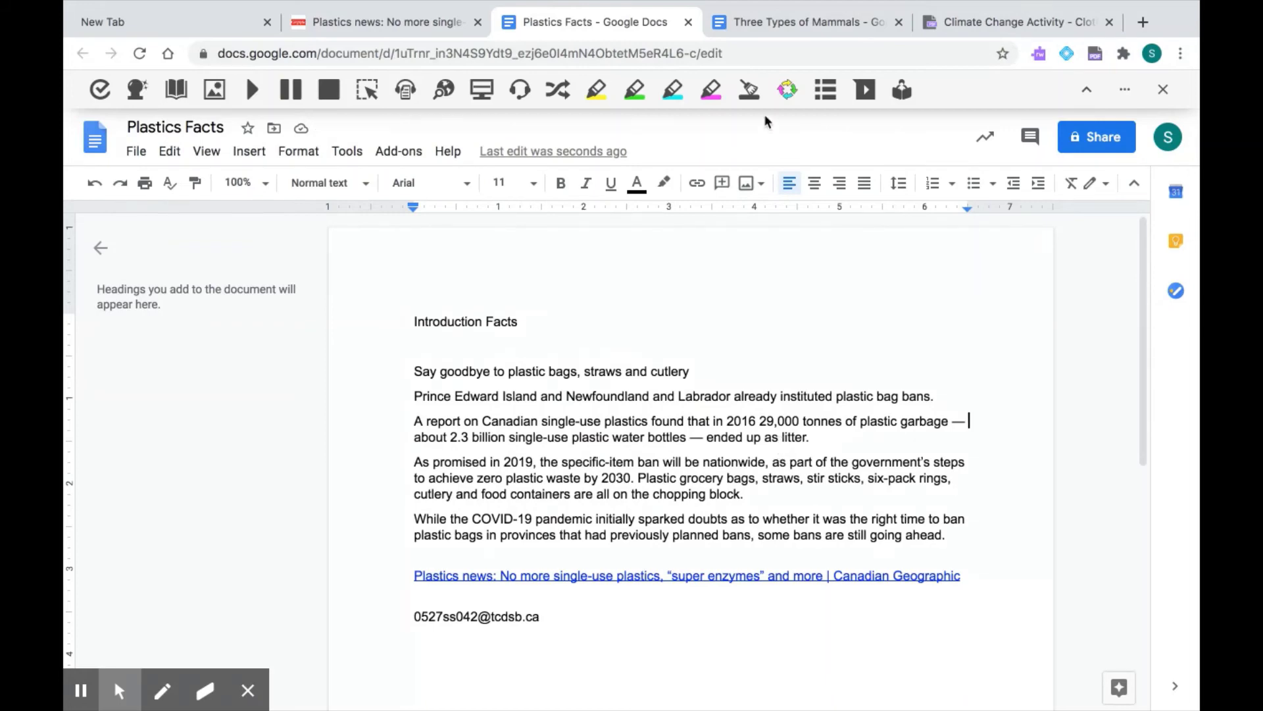
In the Three Types of Mammals doc, highlight the opening sentences of the first paragraph green
left_click(785, 34)
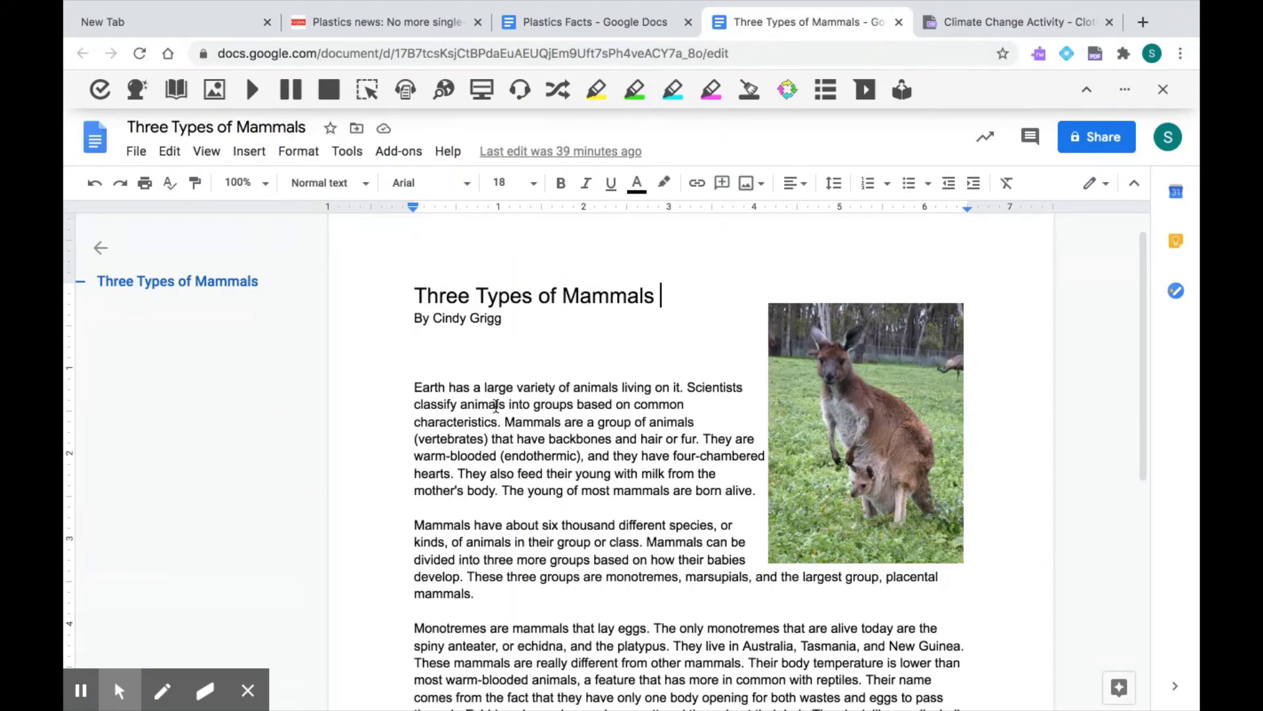
left_click_drag(417, 387, 702, 439)
left_click(634, 89)
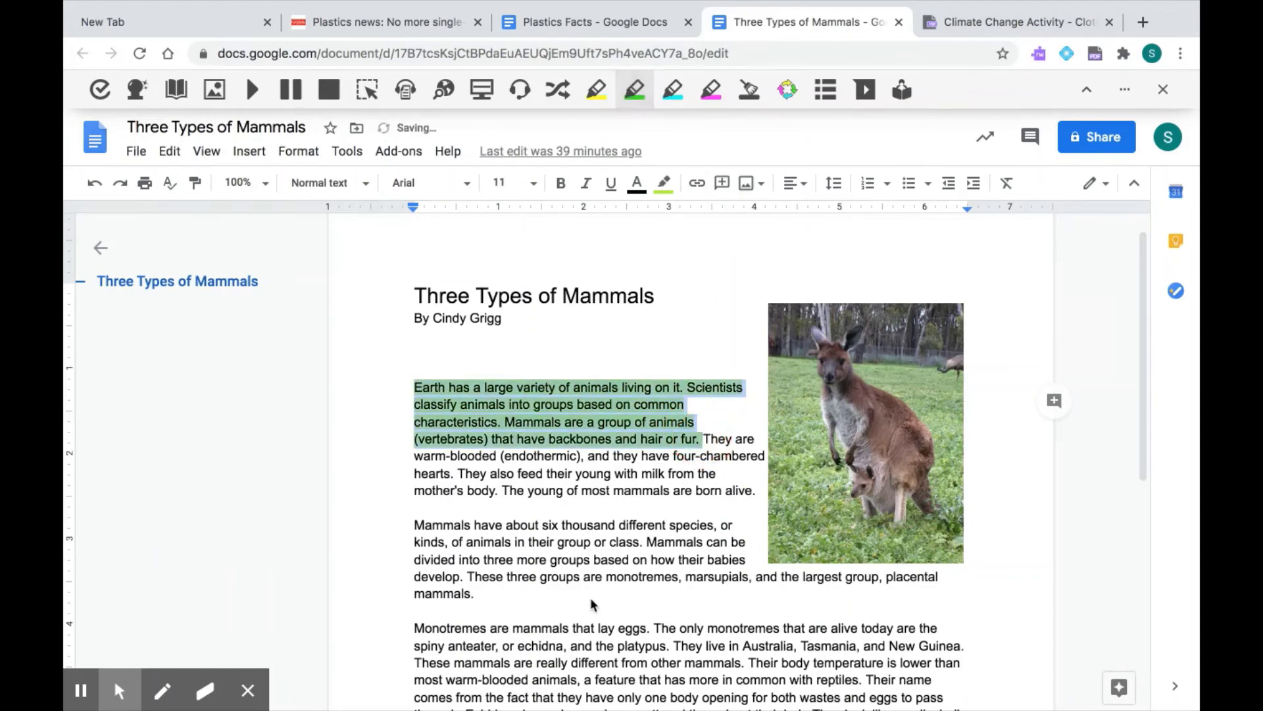
Highlight the monotremes sentence pink and collect all highlight colours into a new document
double_click(421, 629)
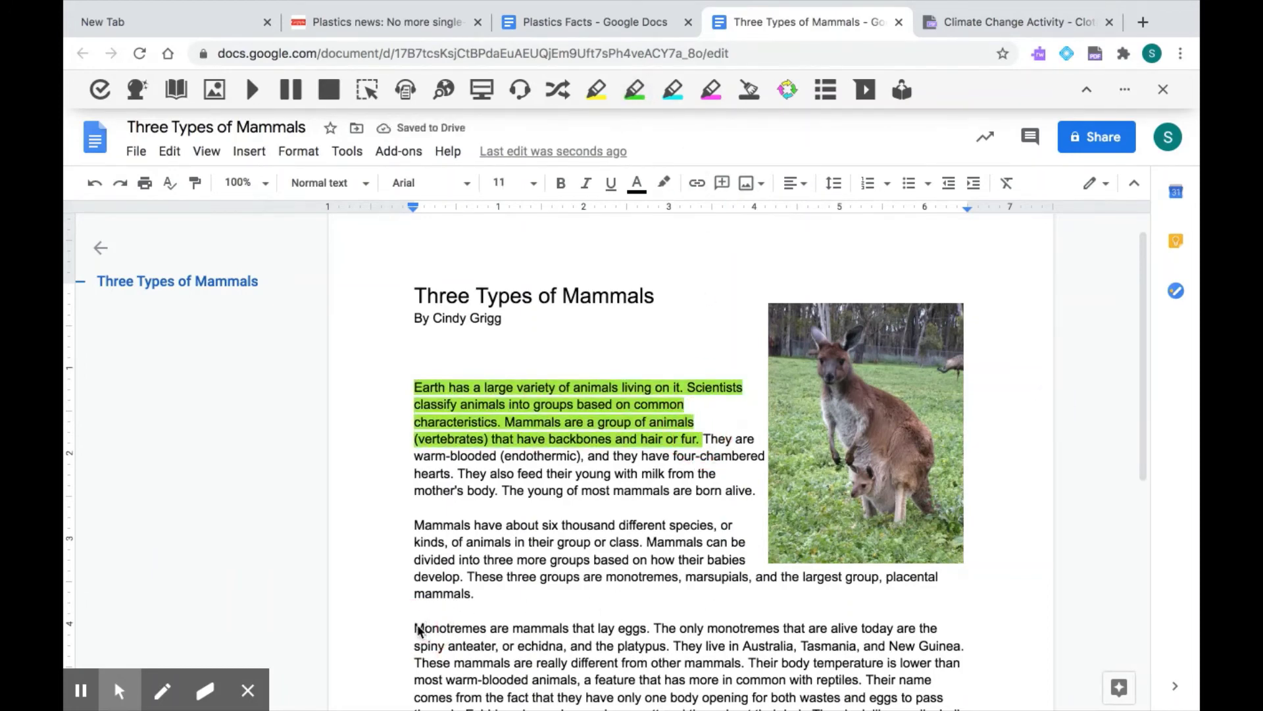
left_click_drag(558, 632, 657, 631)
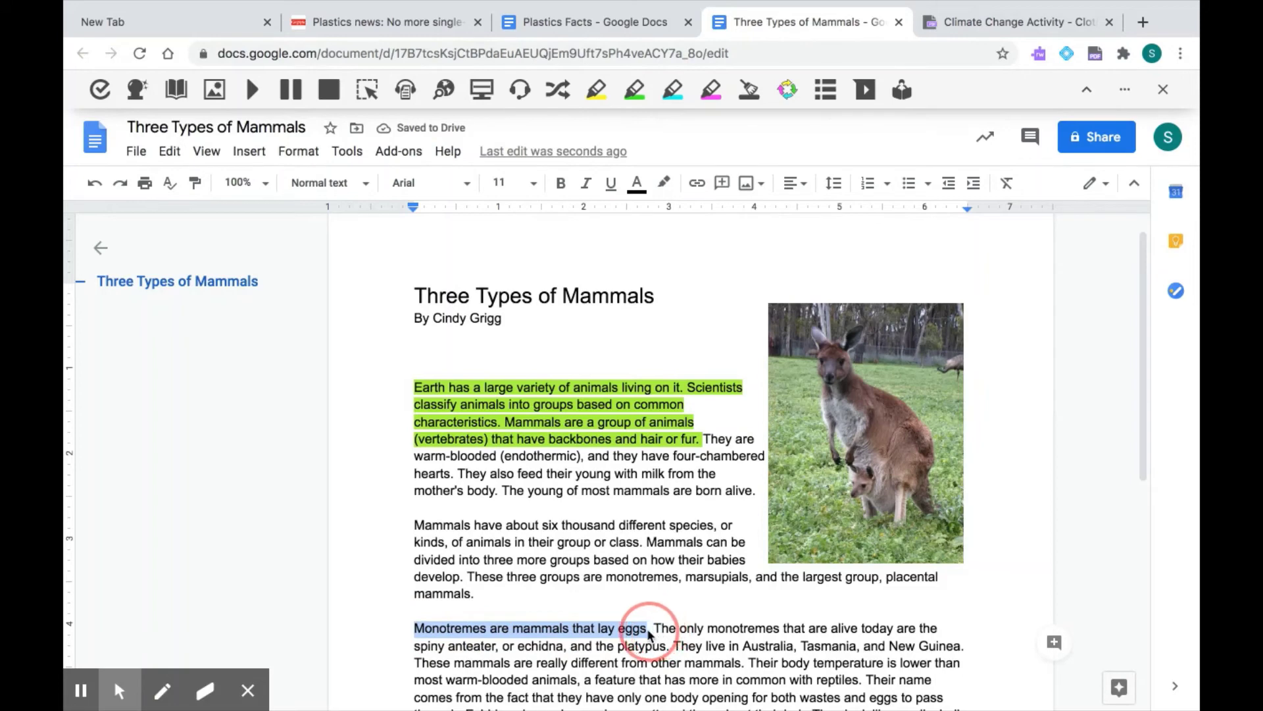
left_click(711, 90)
left_click(788, 89)
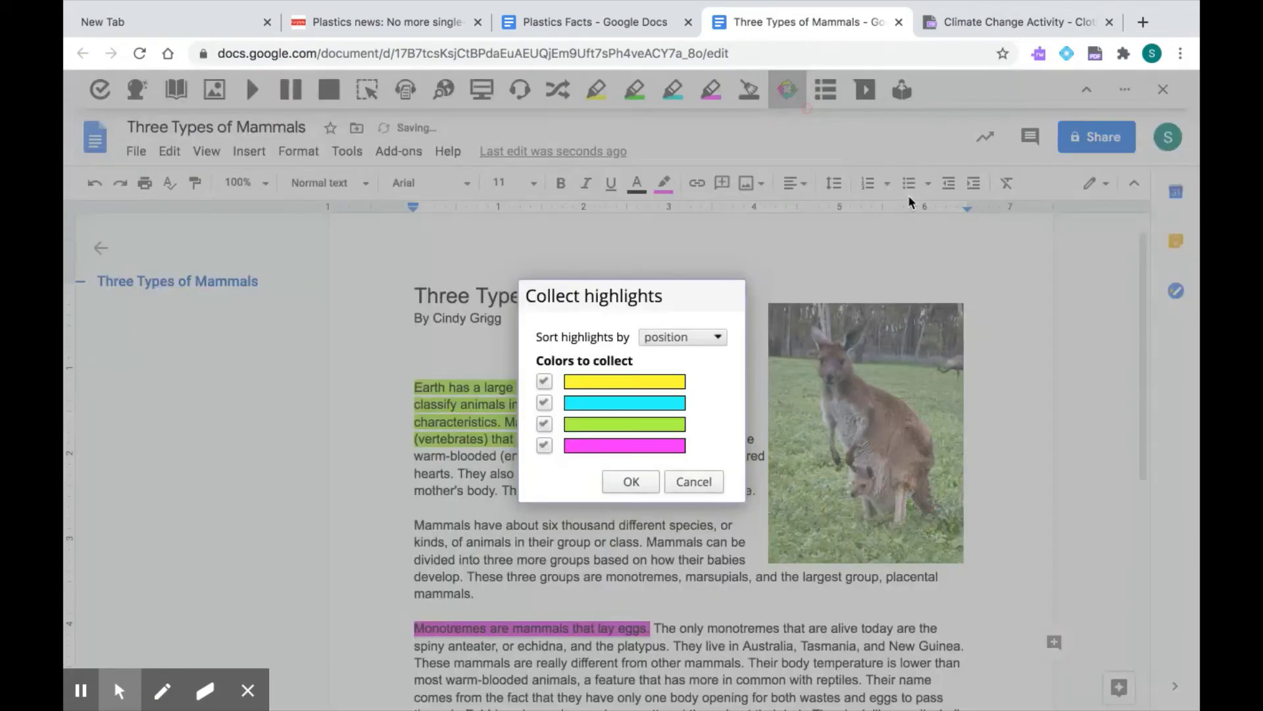
left_click(641, 483)
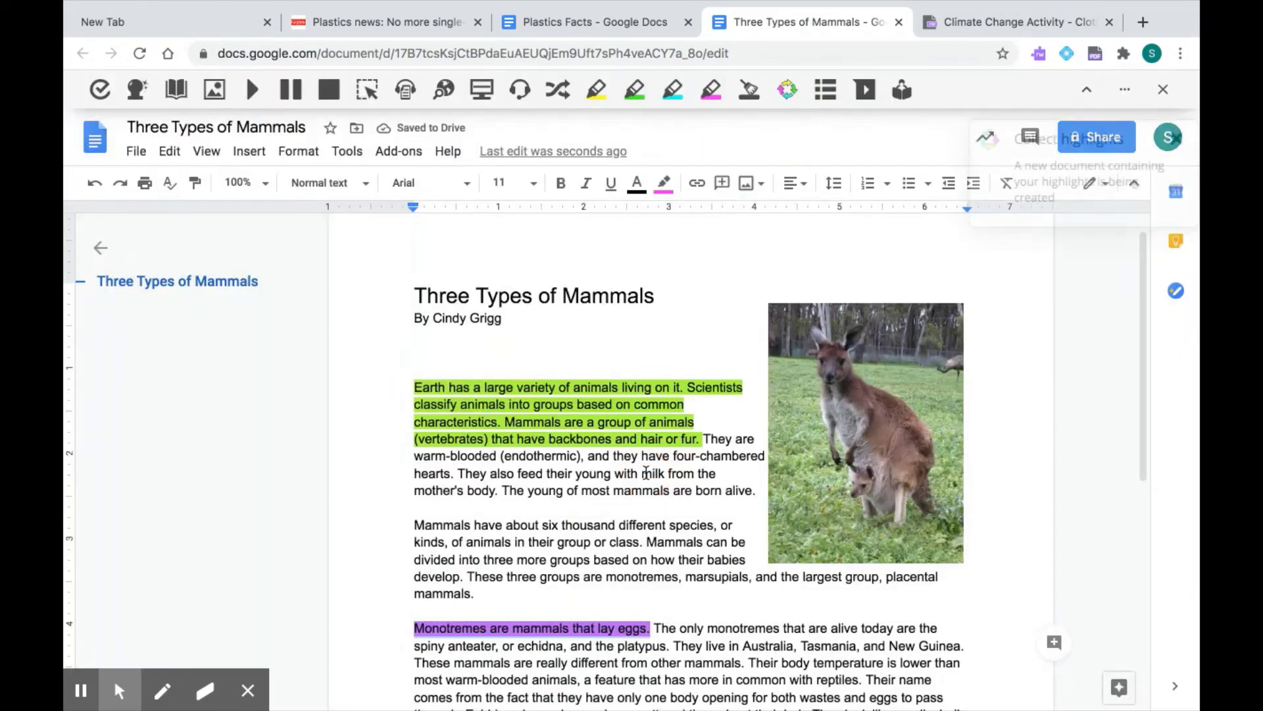
In the Climate Change Activity PDF, highlight the petrol CO2 fact yellow and the clothes-drying fact pink
left_click(989, 26)
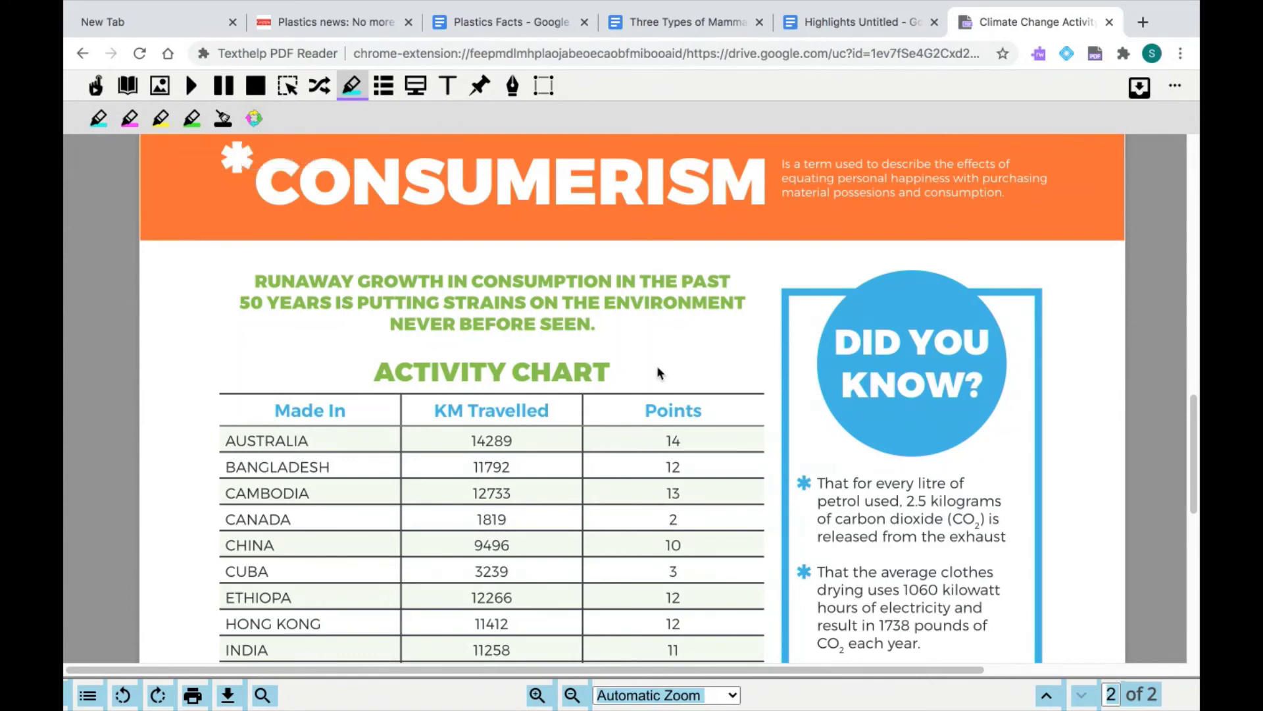
left_click_drag(820, 483, 1007, 537)
left_click(161, 119)
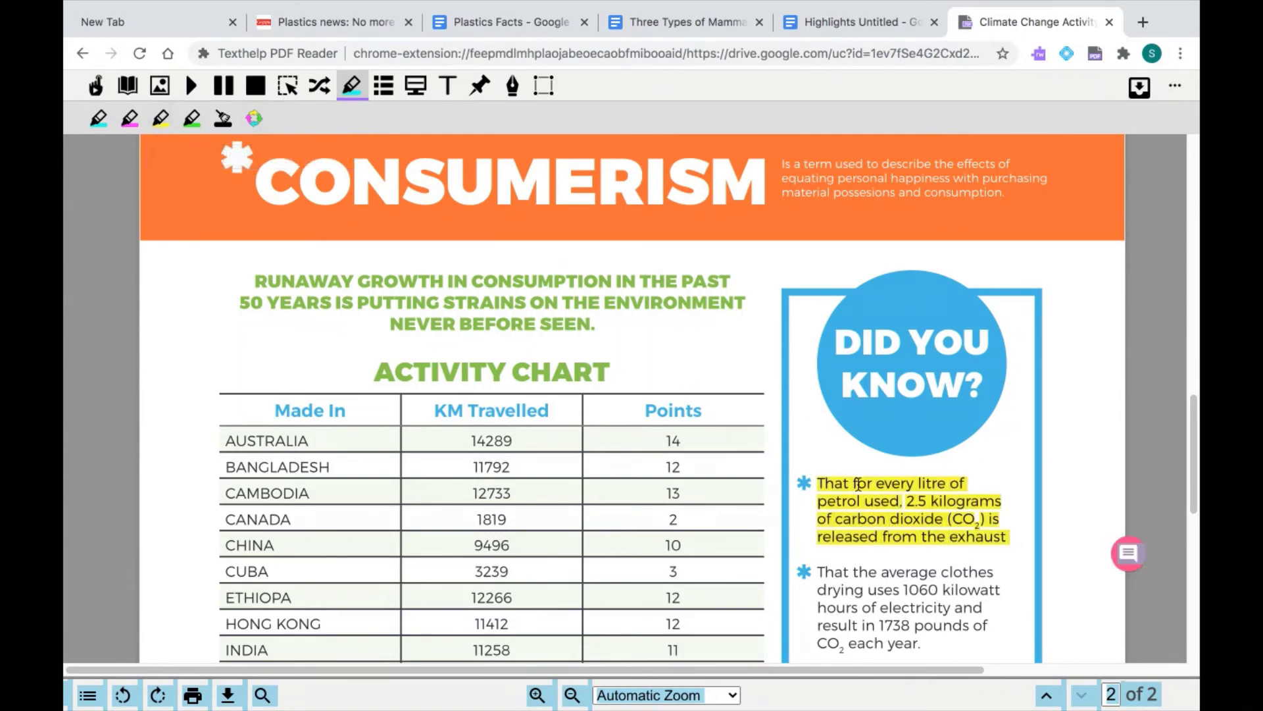
left_click_drag(819, 570, 919, 637)
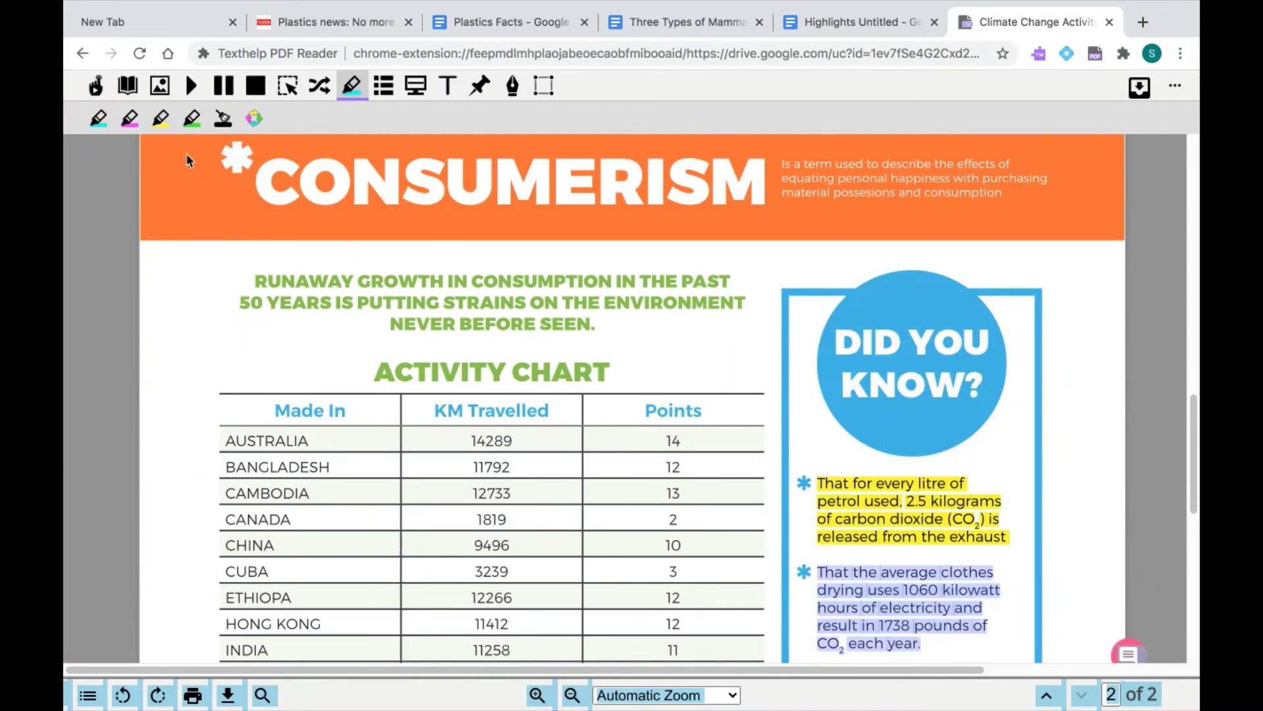
left_click(131, 122)
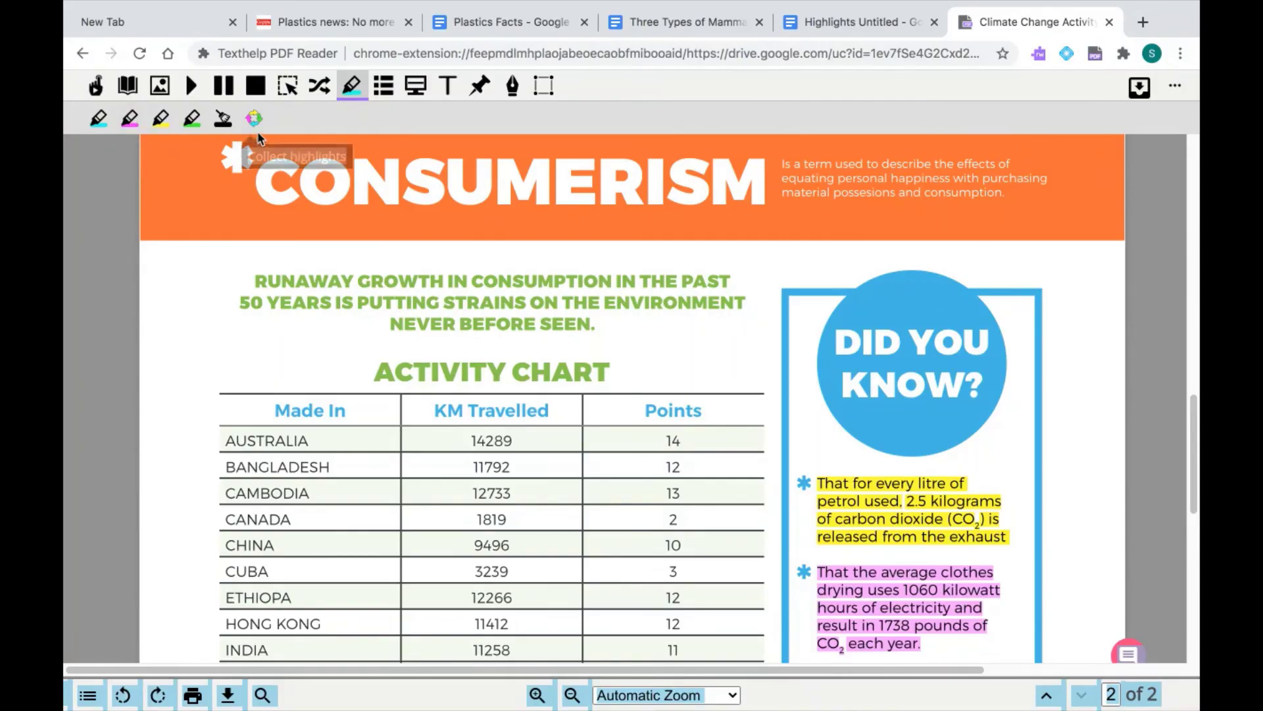